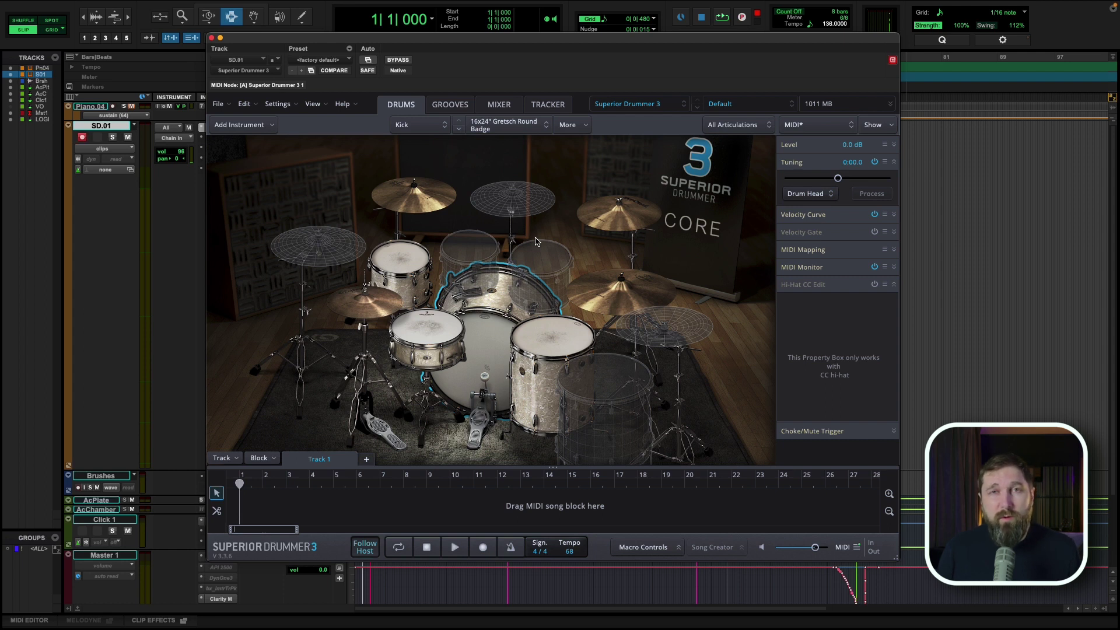
- Replace the kick drum with the 18x20" Ayotte Classic and set its tuning to -0:01.5
{"action": "right_click", "coordinate": [536, 242]}
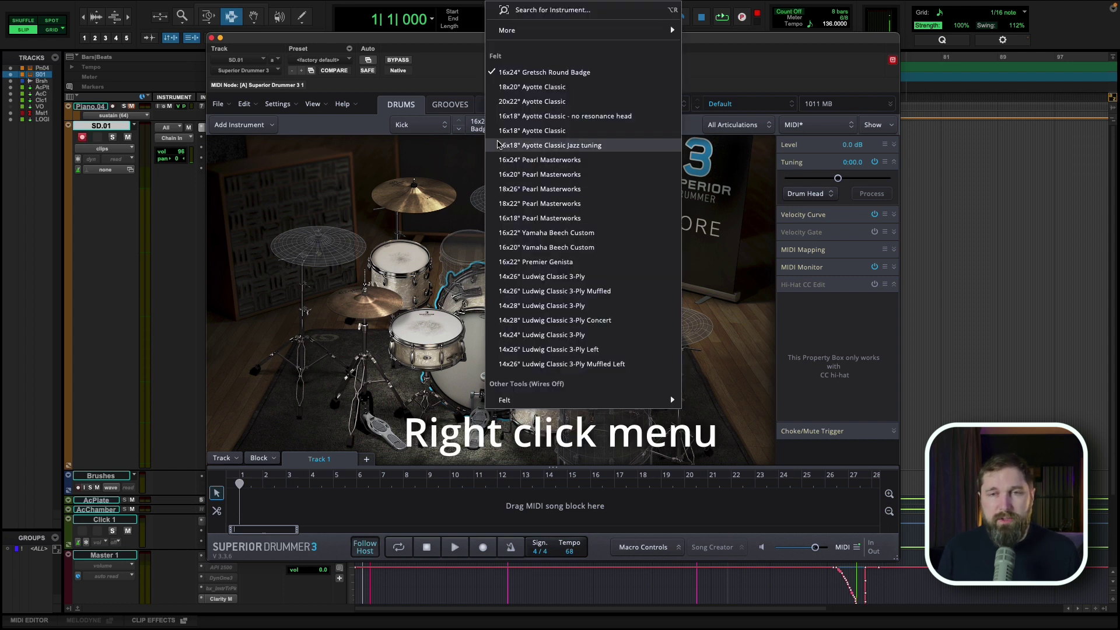
{"action": "left_click", "coordinate": [532, 88]}
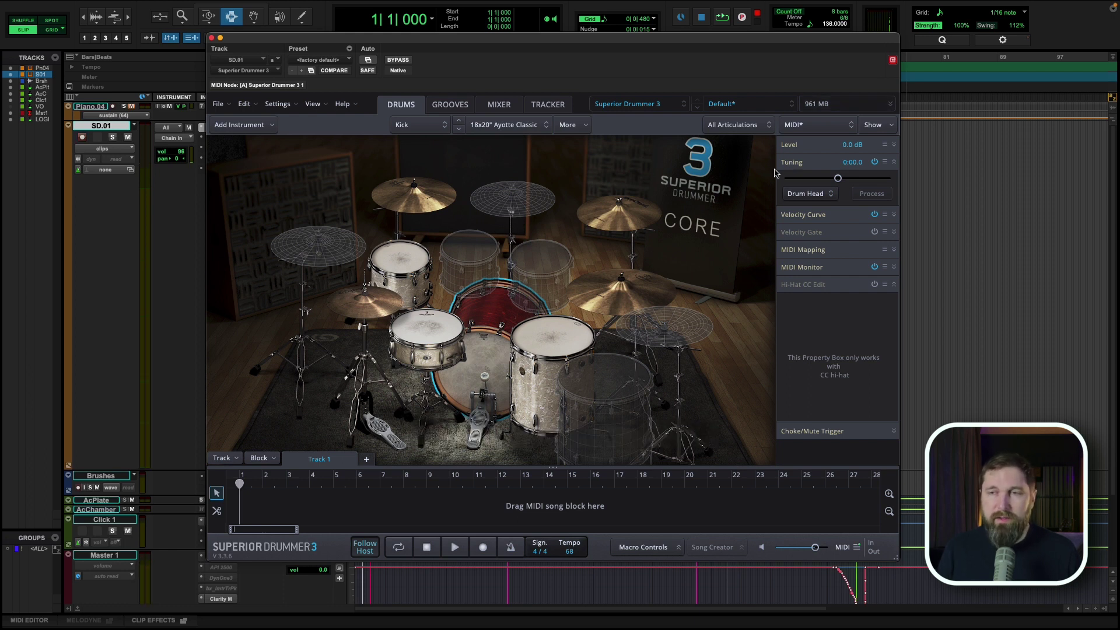
{"action": "left_click_drag", "start_coordinate": [838, 179], "coordinate": [837, 181]}
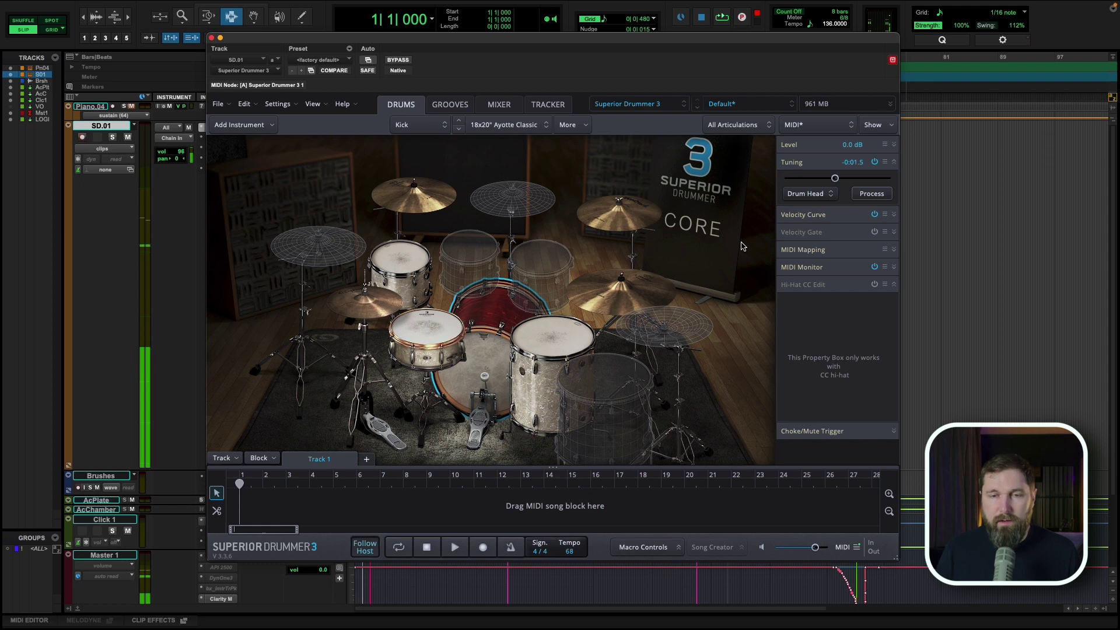
- Replace the snare drum with the 5.5x14" Ayotte Maple Classic
{"action": "right_click", "coordinate": [425, 333]}
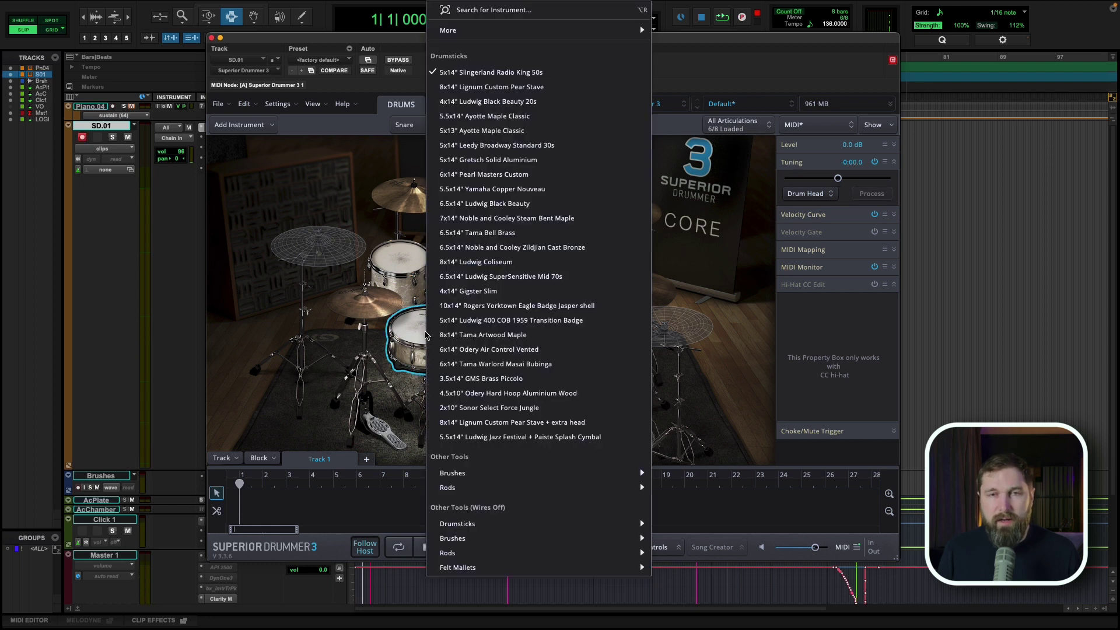
{"action": "left_click", "coordinate": [482, 119]}
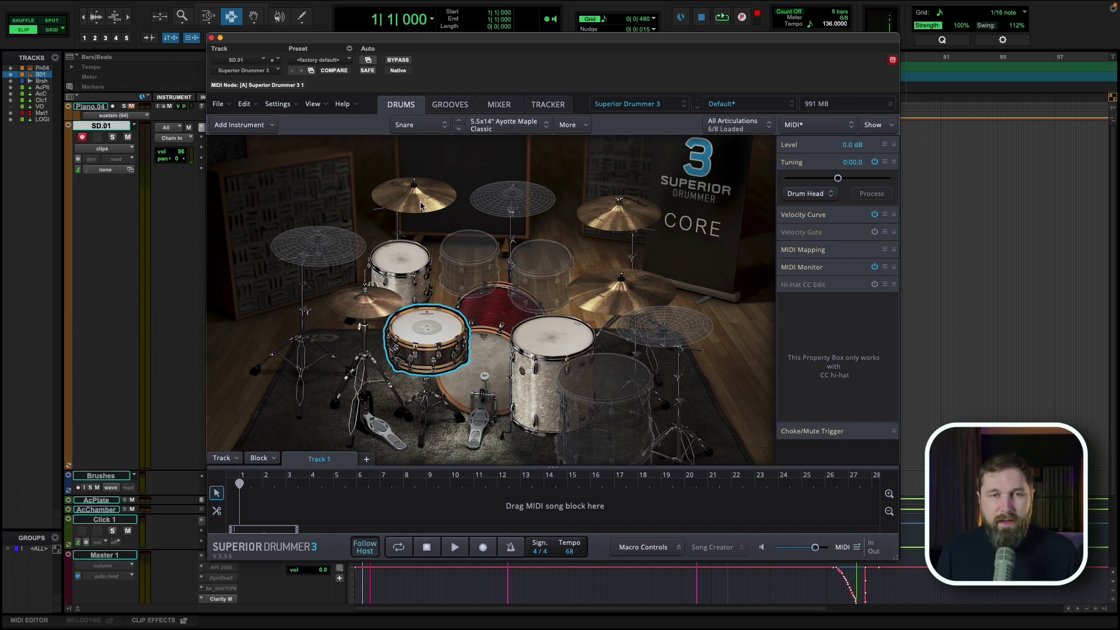
- Open a recent Superior Drummer project and audition the kit's hi-hat
{"action": "left_click", "coordinate": [215, 105]}
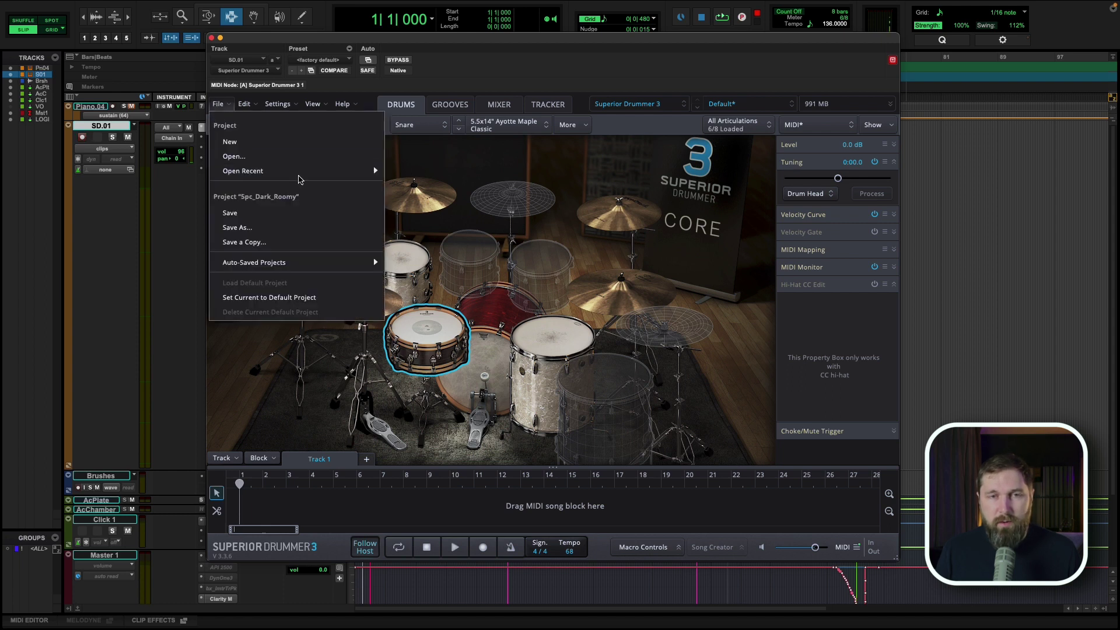
{"action": "mouse_move", "coordinate": [292, 171]}
{"action": "left_click", "coordinate": [443, 173]}
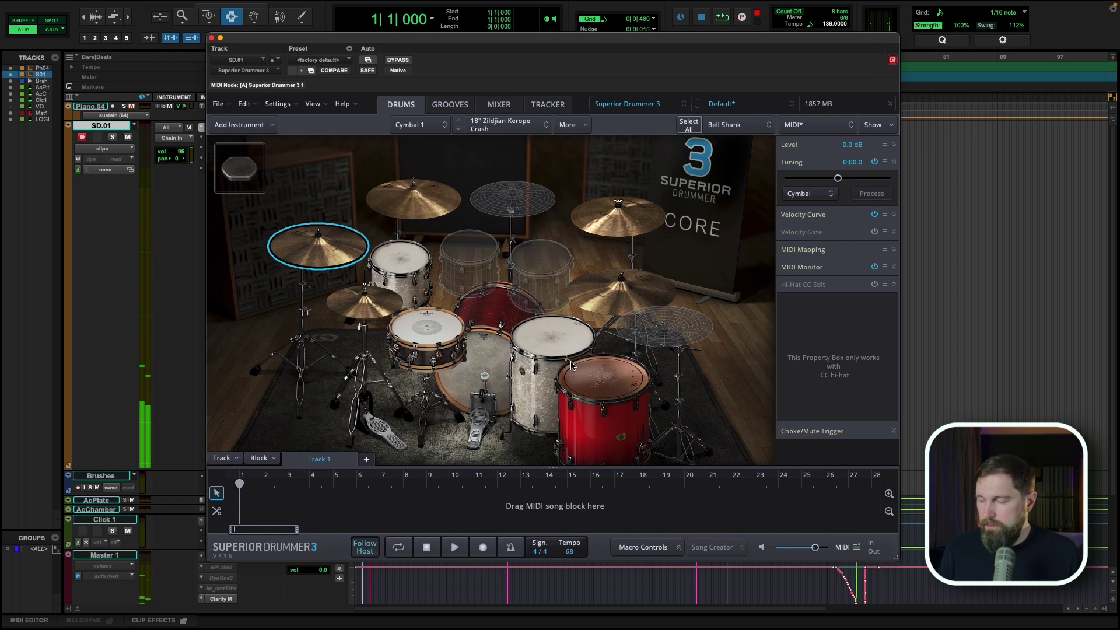
{"action": "left_click", "coordinate": [374, 311]}
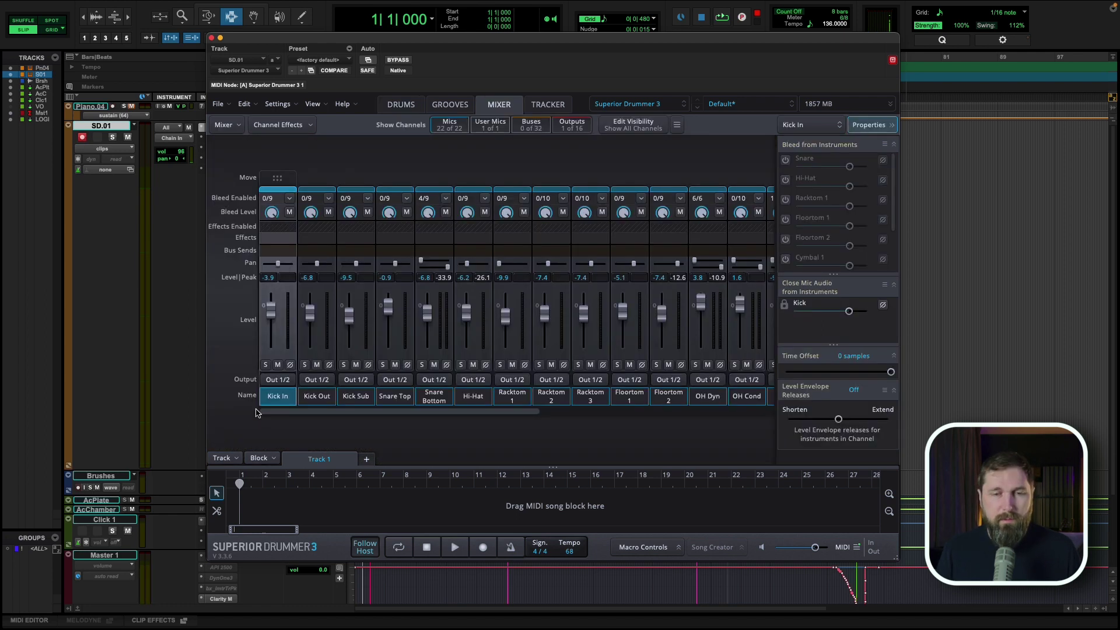
- Mute the Kick In channel and all close-mic channels from Snare Top through Floortom 2 in the mixer
{"action": "left_click", "coordinate": [277, 365]}
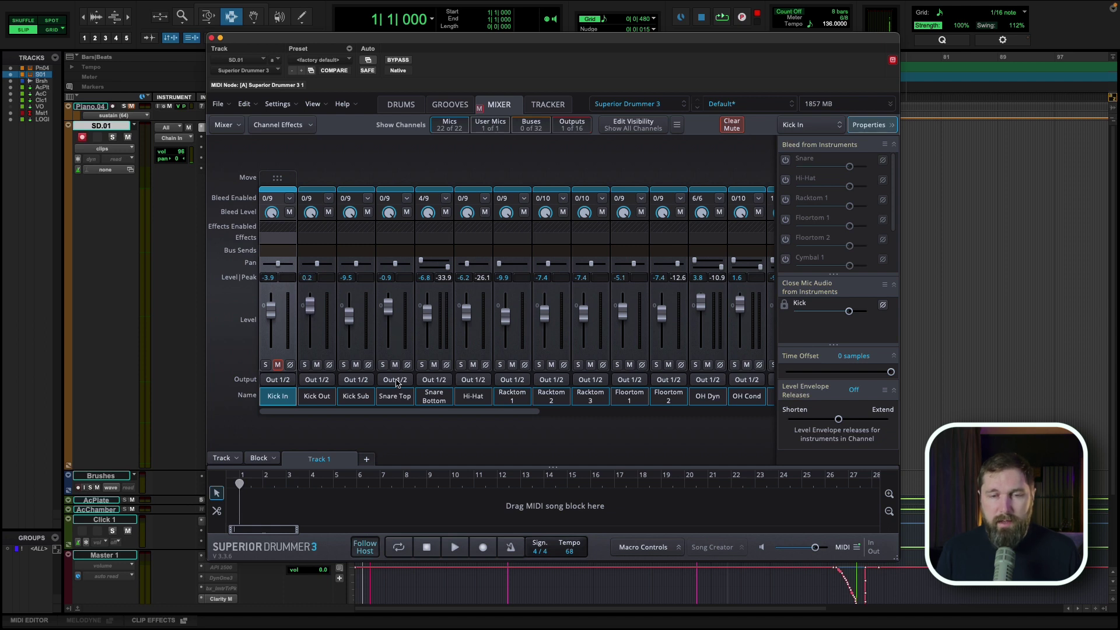
{"action": "left_click_drag", "start_coordinate": [395, 365], "coordinate": [630, 365]}
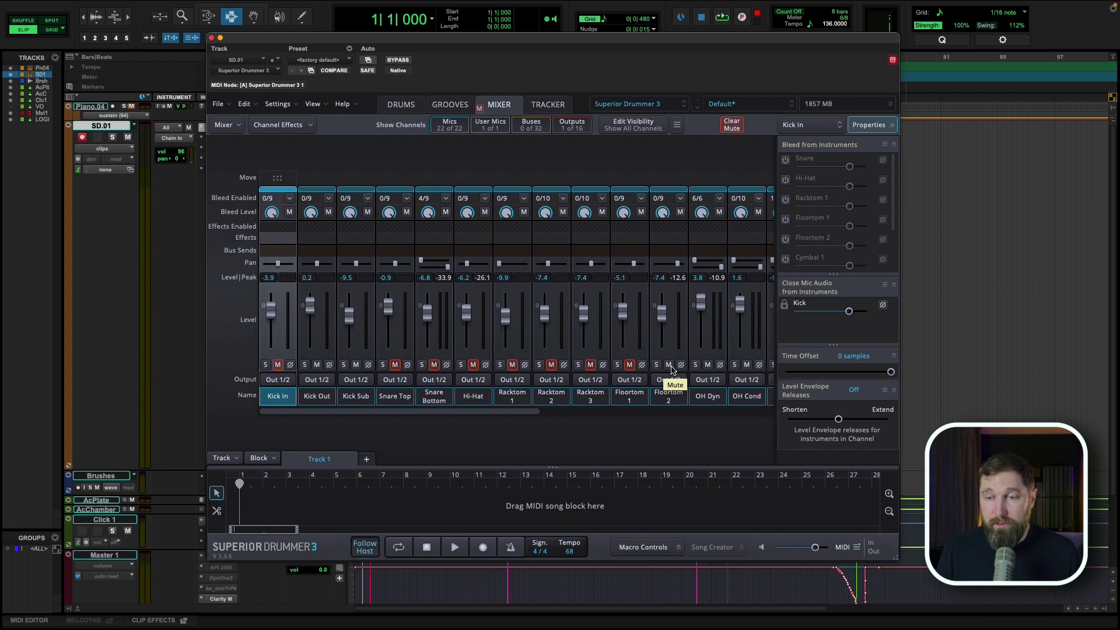
{"action": "left_click", "coordinate": [670, 367]}
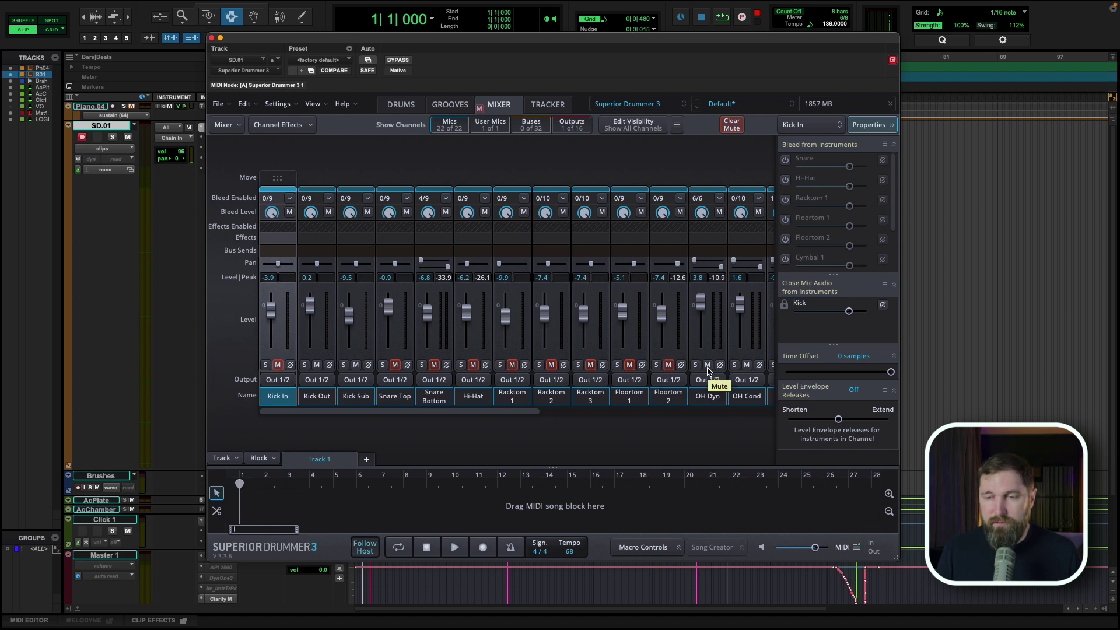
- Enable bleed from all instruments in the OH Cond mixer channel
{"action": "left_click_drag", "start_coordinate": [522, 416], "coordinate": [612, 416]}
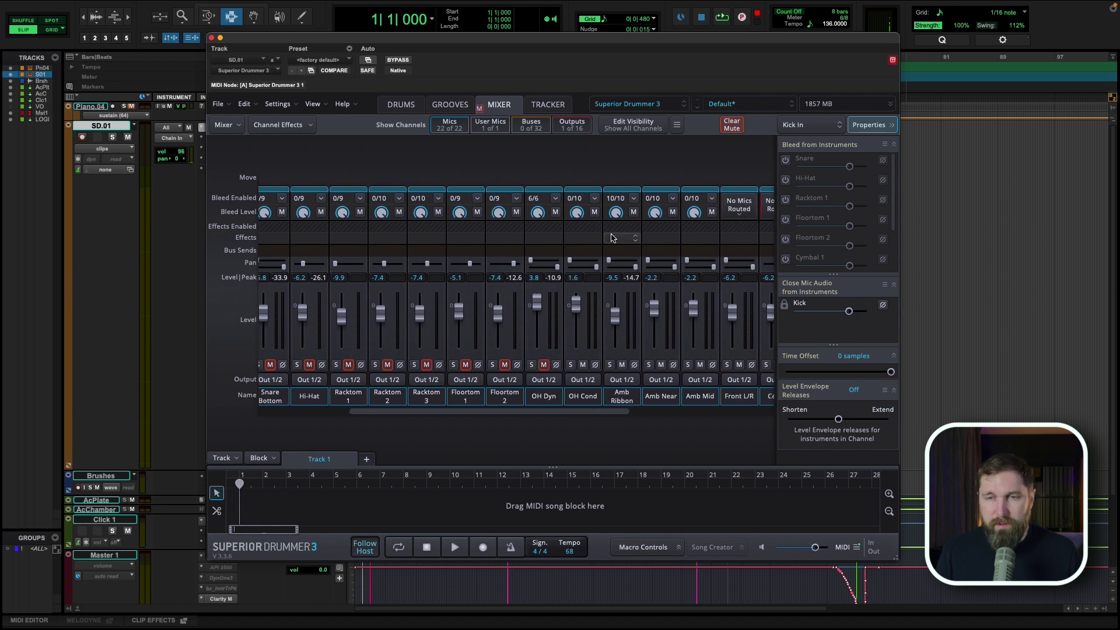
{"action": "left_click", "coordinate": [595, 199]}
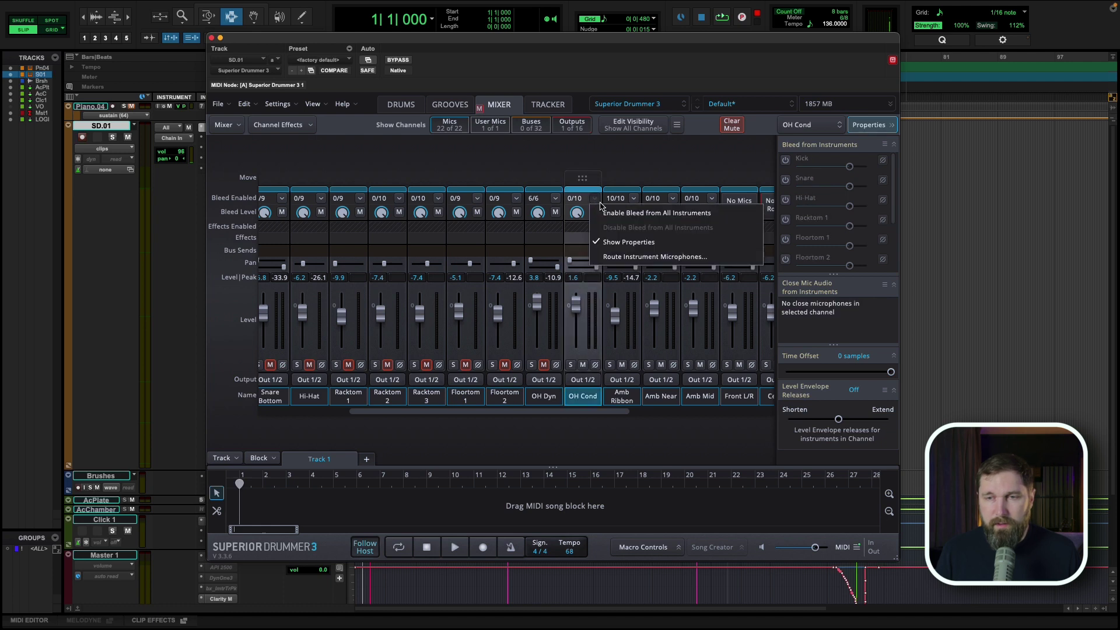
{"action": "left_click", "coordinate": [610, 213]}
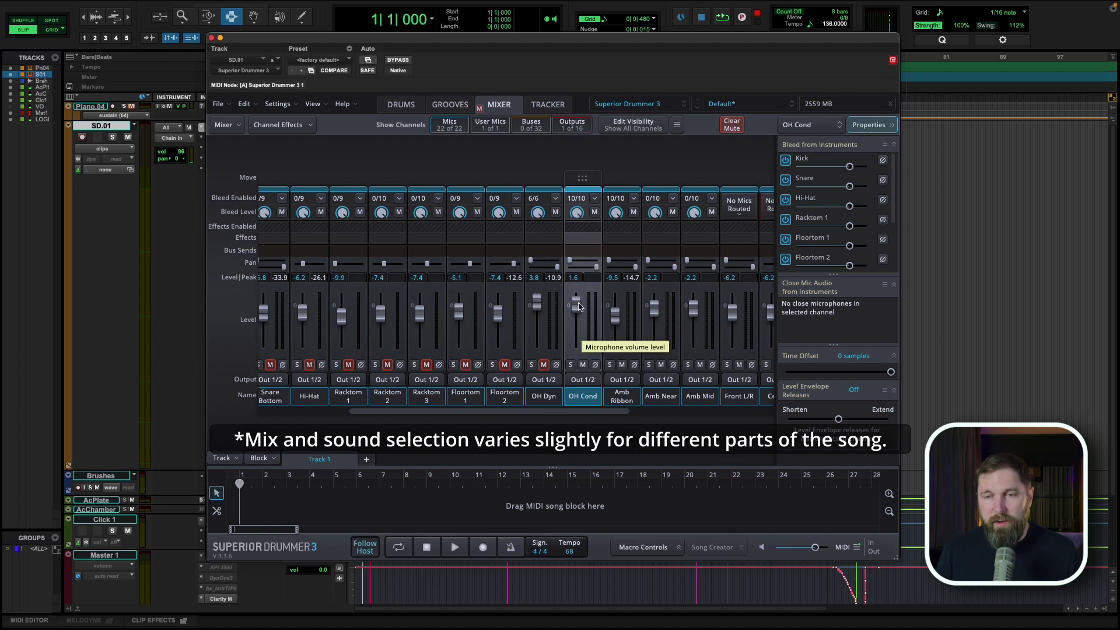
- Set the OH Cond channel level to 0.6 and the Amb Ribbon channel level to -8.1
{"action": "scroll", "coordinate": [579, 304], "scroll_direction": "down", "scroll_amount": 1}
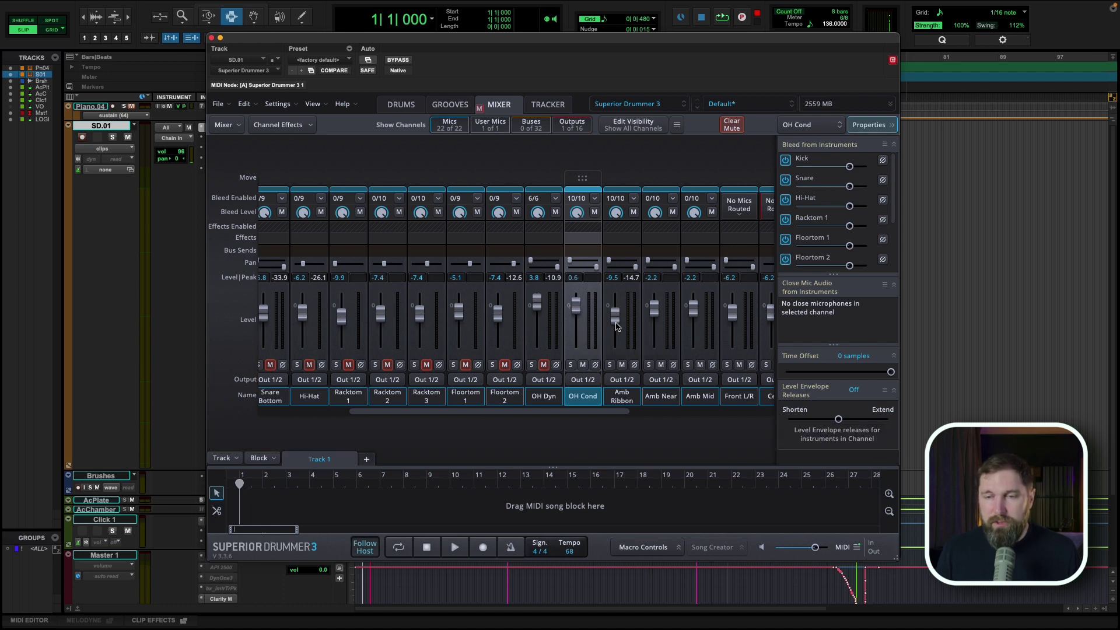
{"action": "scroll", "coordinate": [615, 318], "scroll_direction": "up", "scroll_amount": 3}
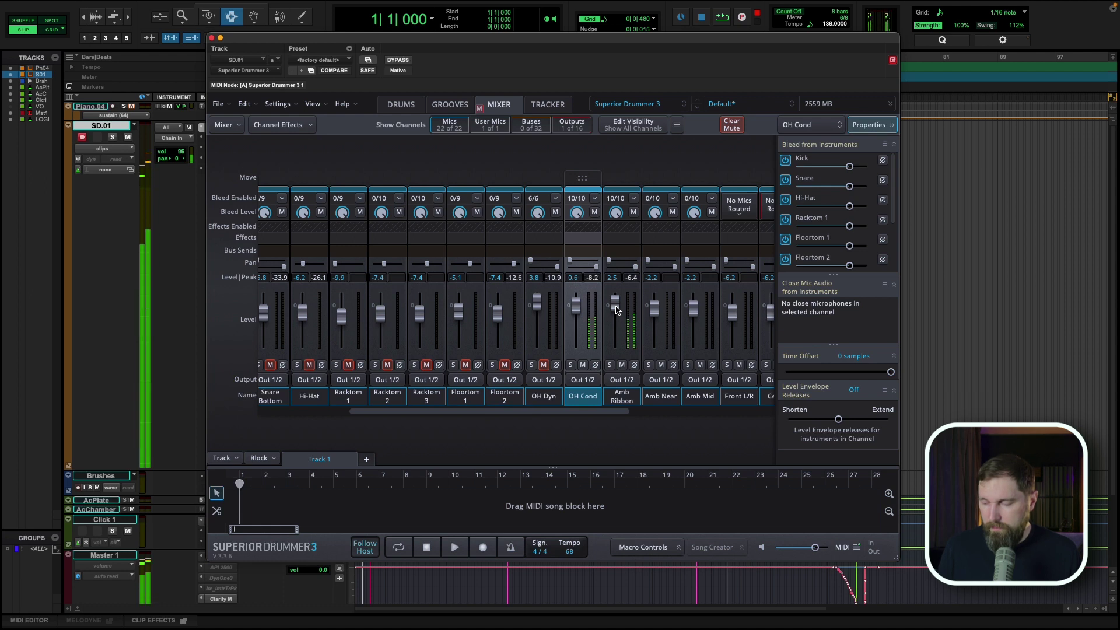
{"action": "left_click_drag", "start_coordinate": [617, 310], "coordinate": [619, 322]}
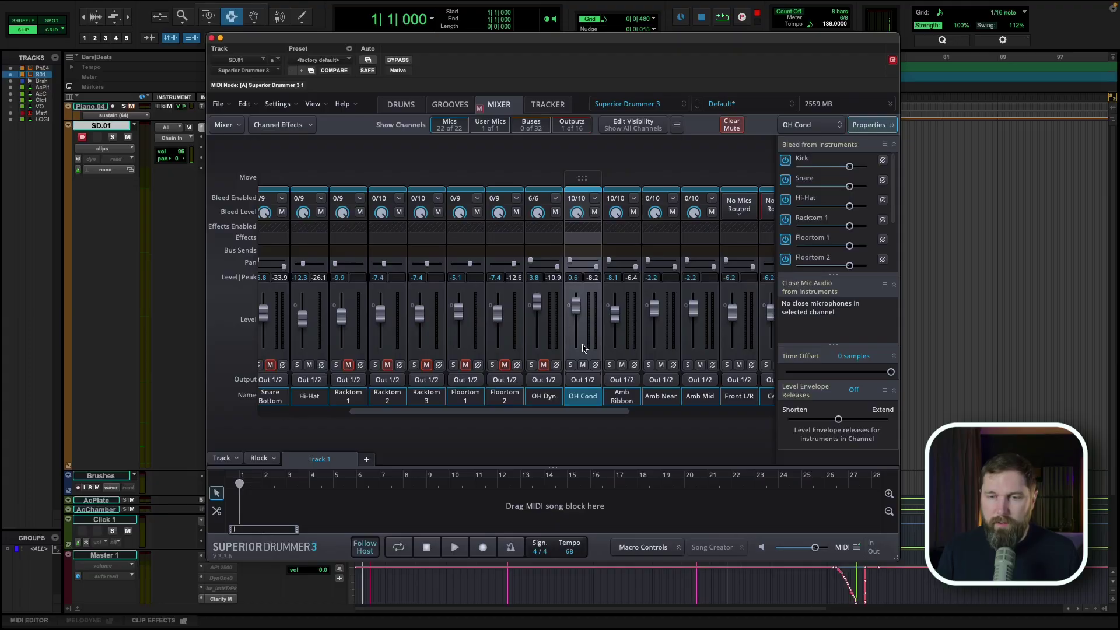
- Fine-tune the Hi-Hat bleed amount in the OH Cond channel
{"action": "mouse_move", "coordinate": [850, 209]}
{"action": "left_click_drag", "start_coordinate": [856, 210], "coordinate": [857, 209]}
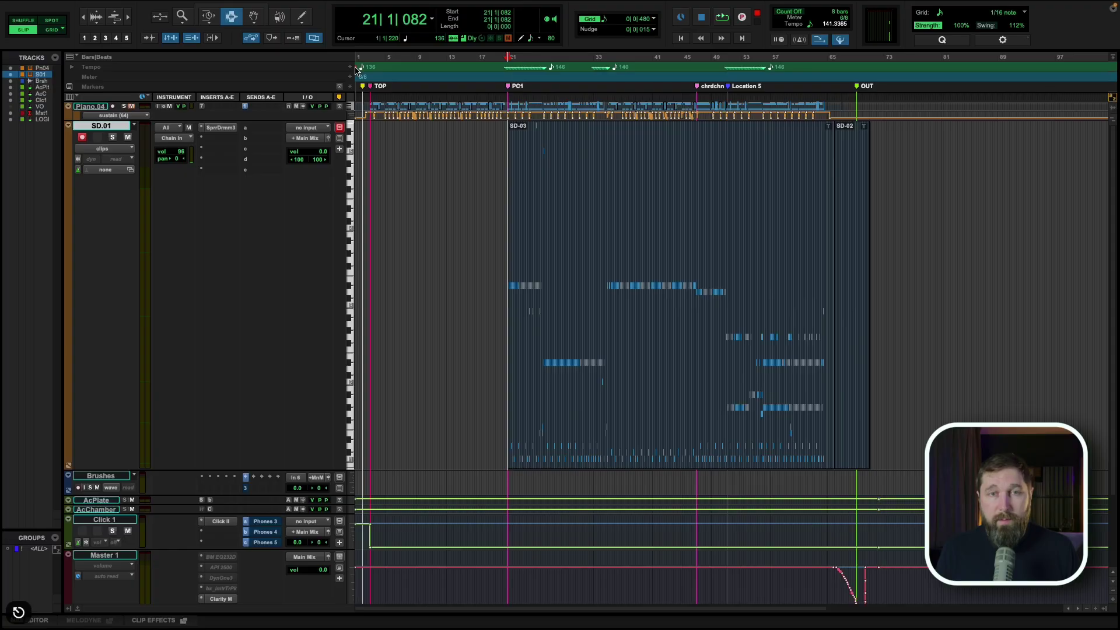
- Set the tempo event at the start of the Pro Tools session to 146 BPM
{"action": "double_click", "coordinate": [358, 69]}
{"action": "key", "text": "Up"}
{"action": "key", "text": "Up"}
{"action": "key", "text": "Up"}
{"action": "key", "text": "Up"}
{"action": "key", "text": "Up"}
{"action": "key", "text": "Up"}
{"action": "key", "text": "Up"}
{"action": "key", "text": "Up"}
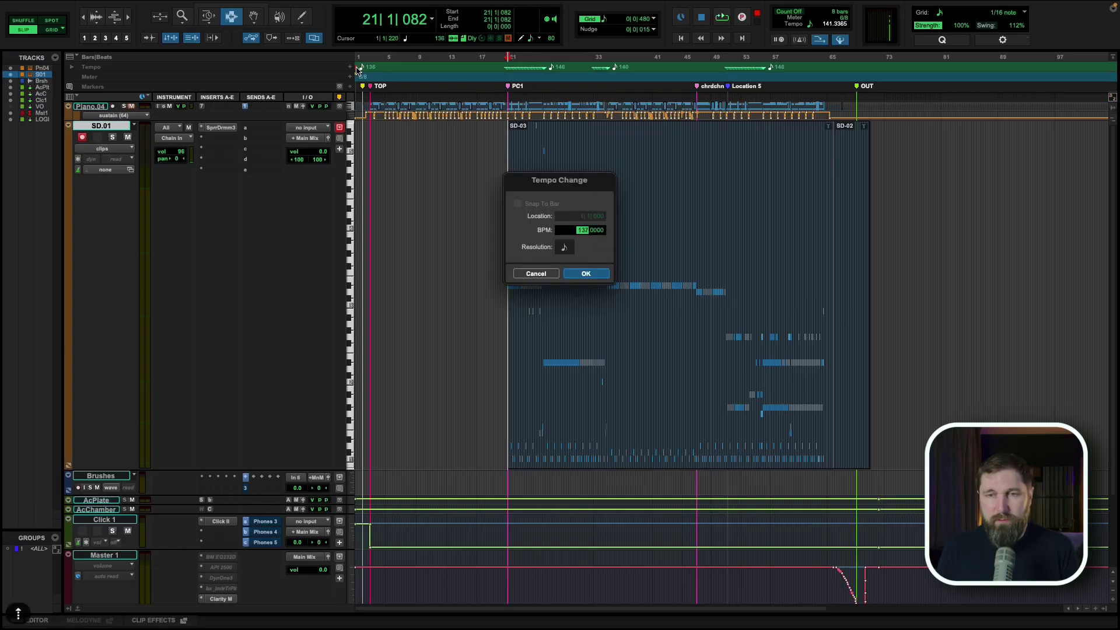
{"action": "key", "text": "Up"}
{"action": "key", "text": "Up"}
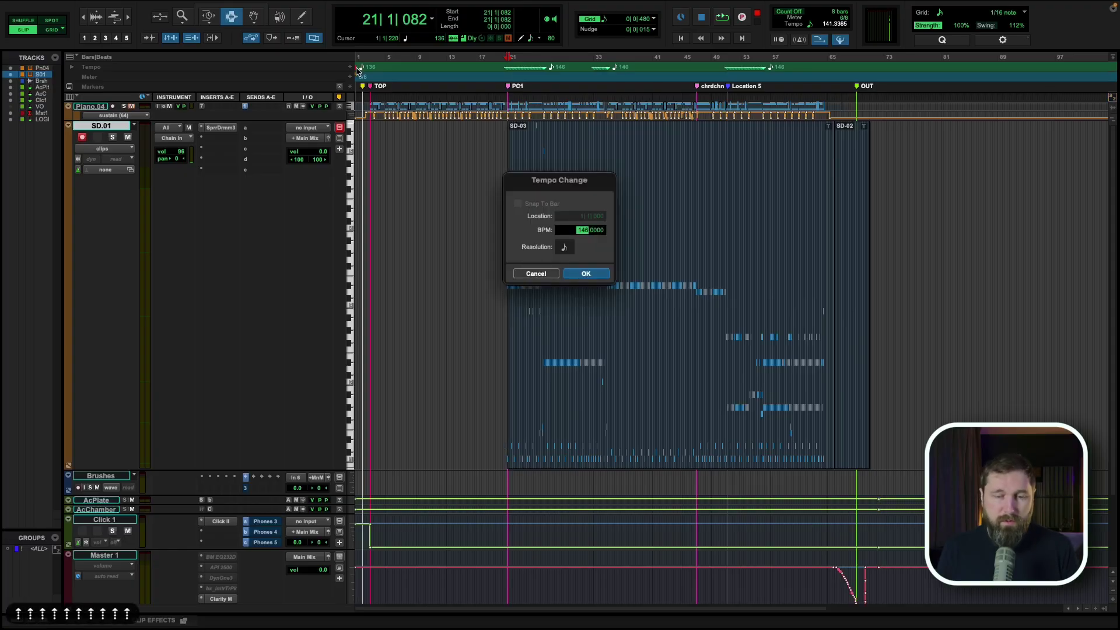
{"action": "key", "text": "Return"}
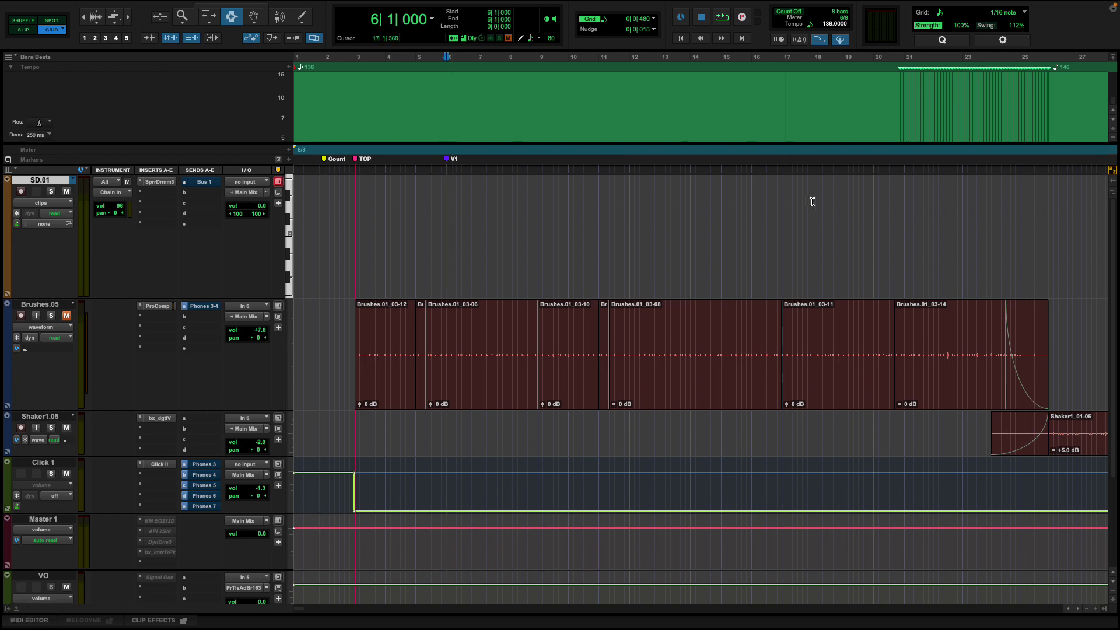
- Add a marker named "PC 1" at bar 20, beat 6, where the tempo ramp begins
{"action": "key", "text": "Return"}
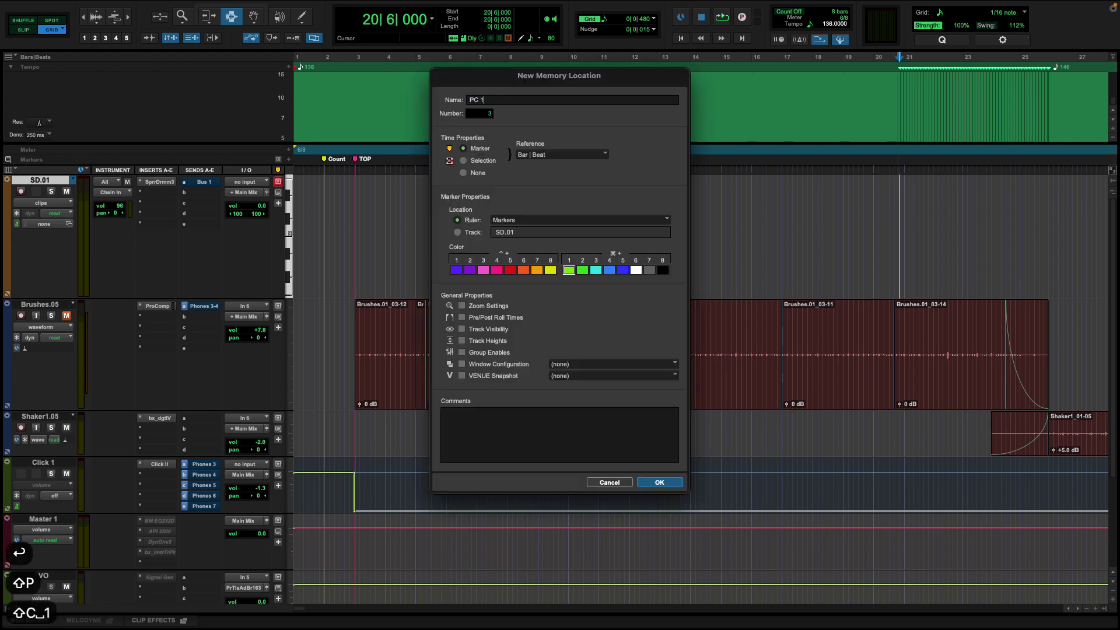
{"action": "type", "text": "PC 1"}
{"action": "key", "text": "Return"}
{"action": "scroll", "coordinate": [899, 193], "scroll_direction": "right", "scroll_amount": 5}
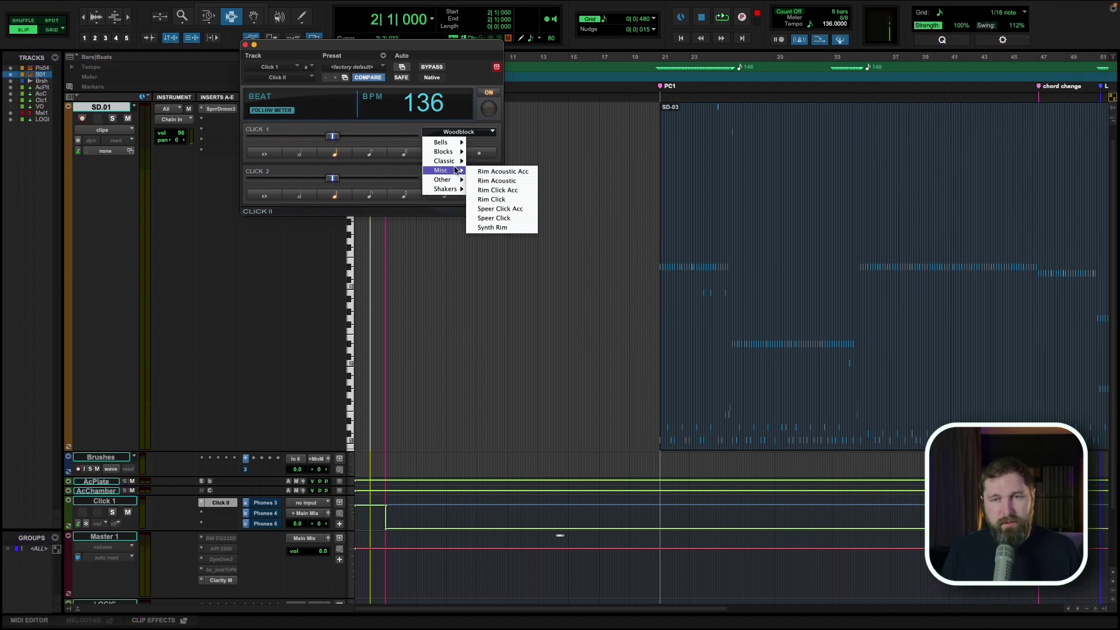
- Set both Click 1 and Click 2 sounds to Rim Click and play the session to audition them
{"action": "left_click", "coordinate": [486, 201]}
{"action": "left_click", "coordinate": [470, 177]}
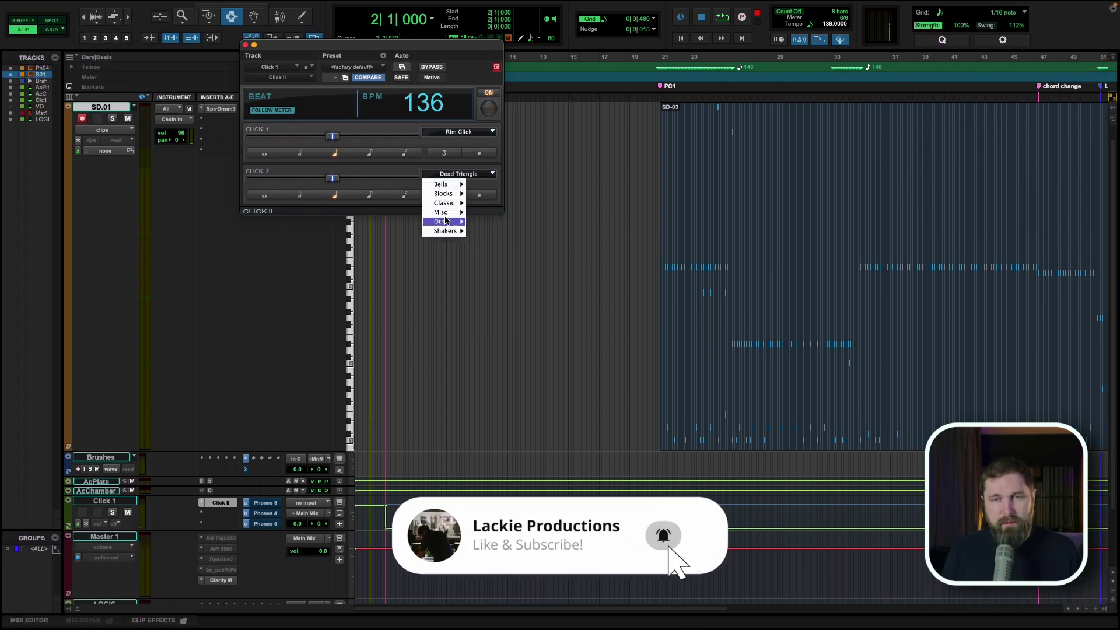
{"action": "mouse_move", "coordinate": [447, 217]}
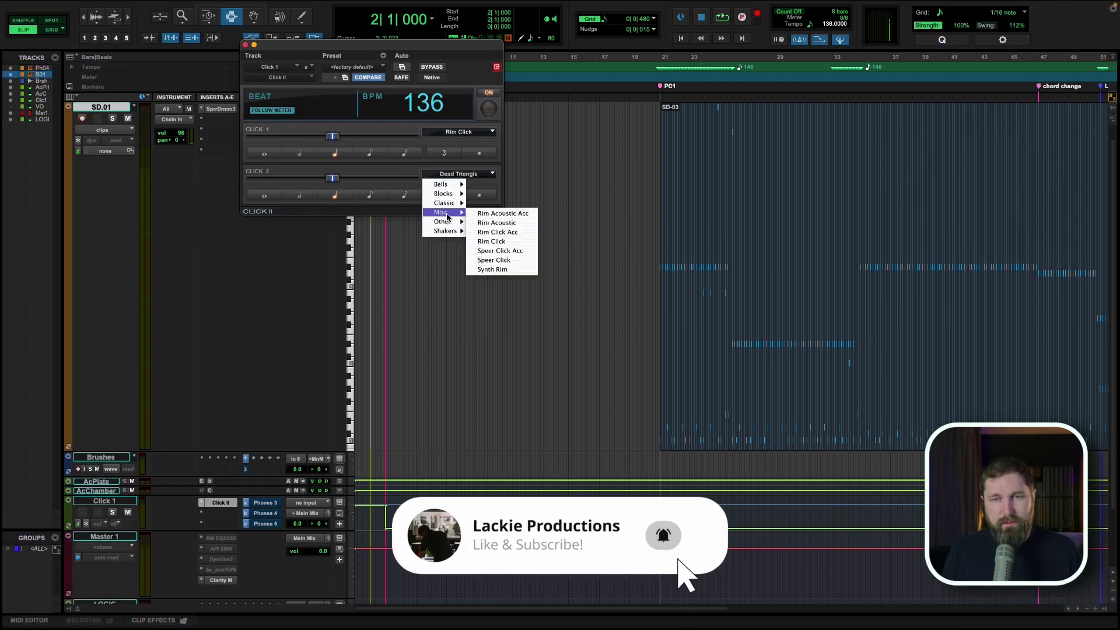
{"action": "left_click", "coordinate": [498, 242]}
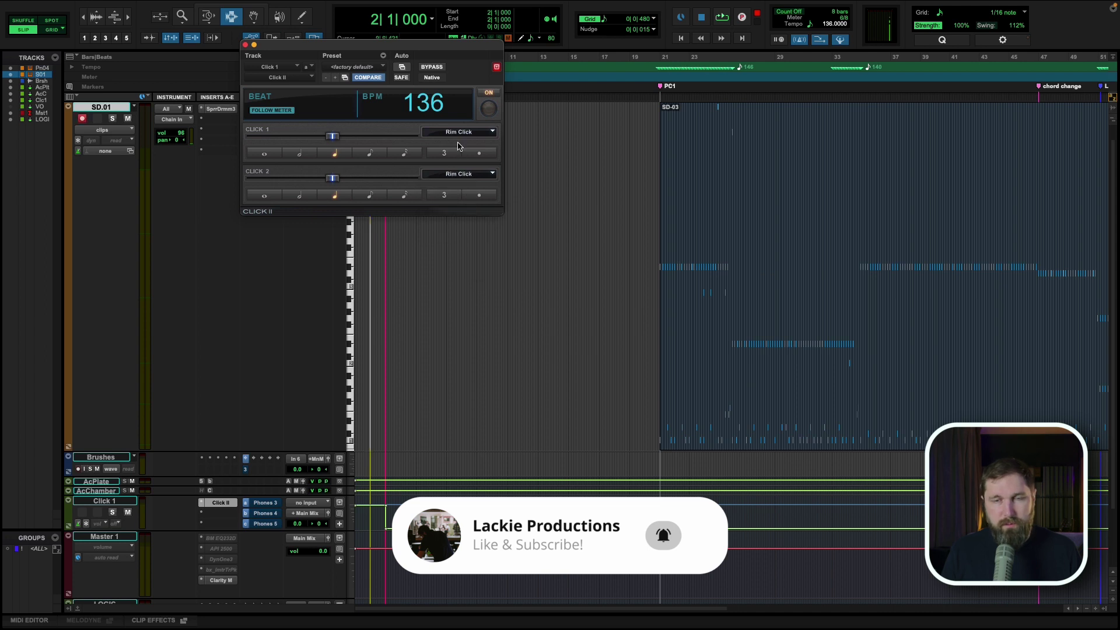
{"action": "key", "text": "space"}
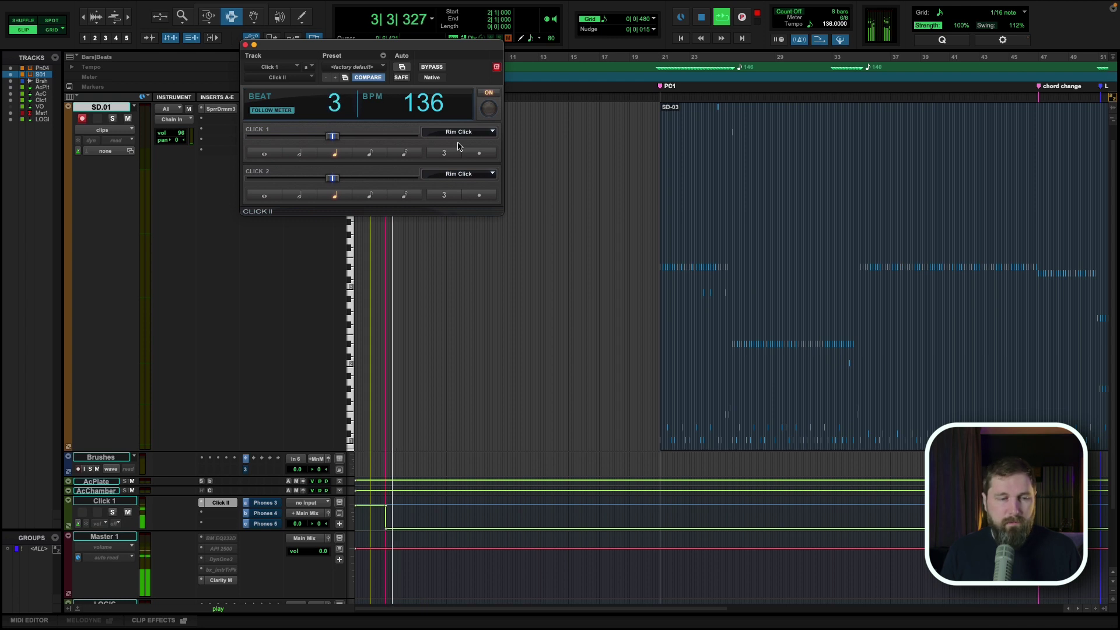
{"action": "key", "text": "space"}
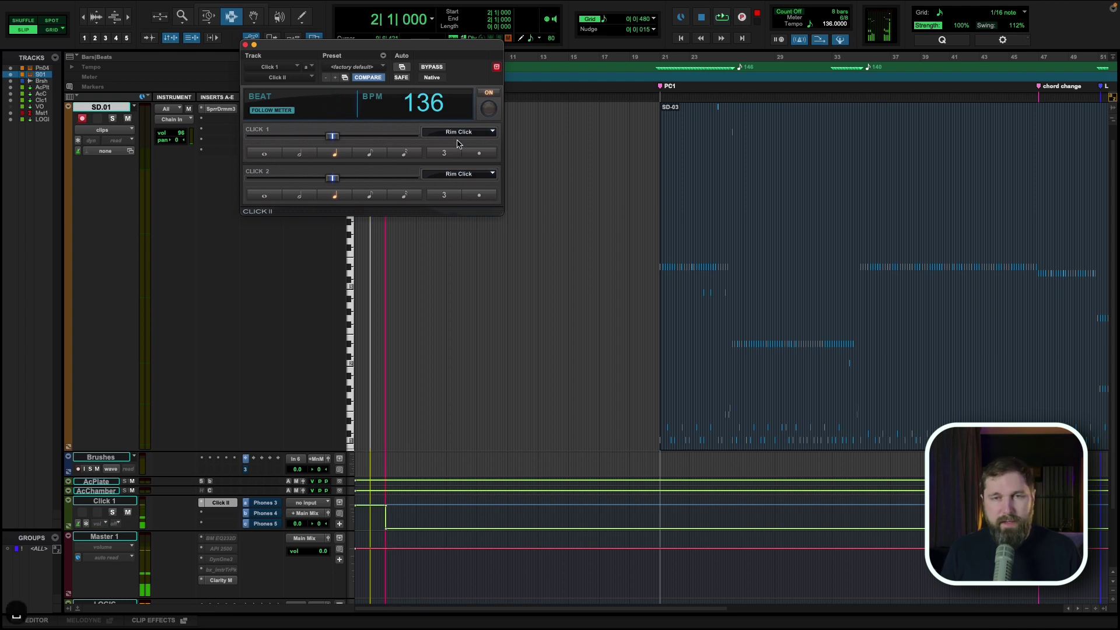
- Set the Click 1 sound to MPC Click and Click 2 to a Classic MPC sound, and play them back
{"action": "left_click", "coordinate": [458, 133]}
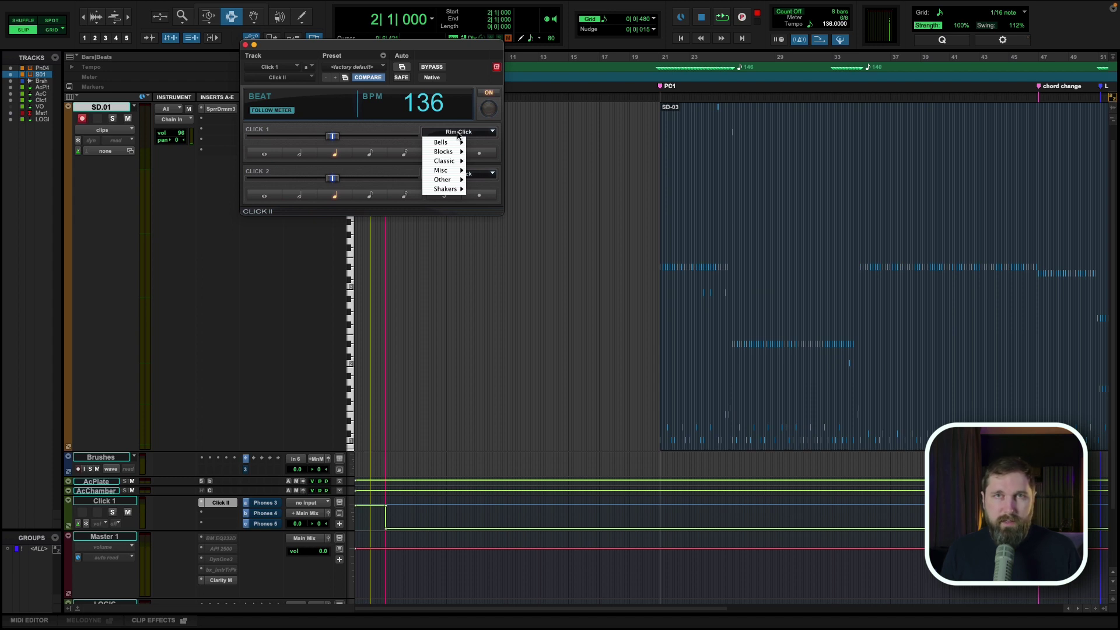
{"action": "mouse_move", "coordinate": [453, 164]}
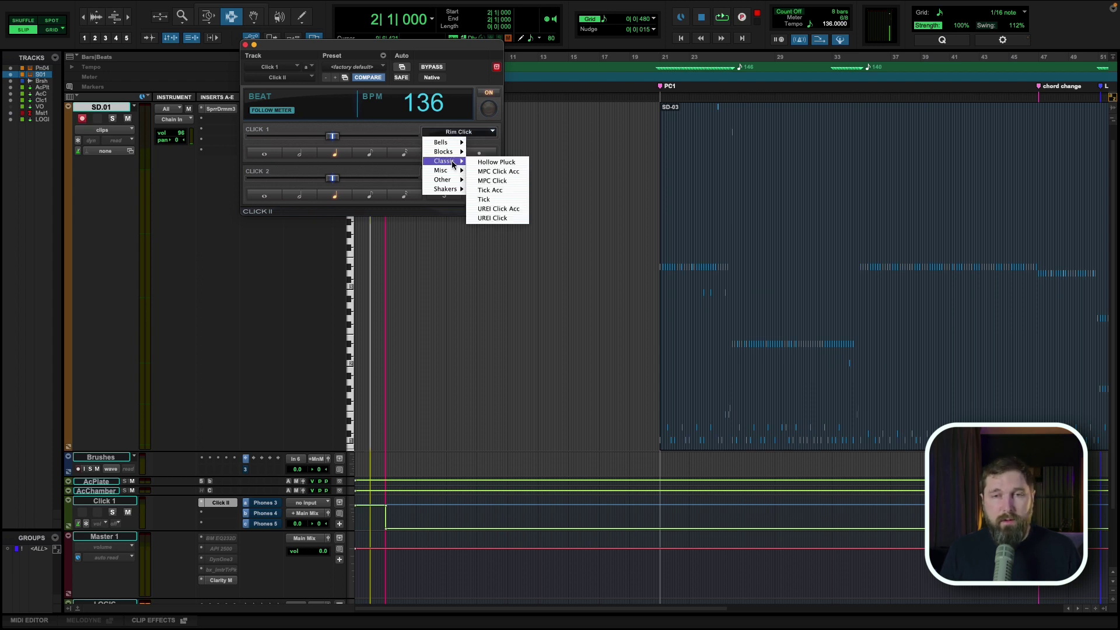
{"action": "left_click", "coordinate": [492, 181]}
{"action": "left_click", "coordinate": [473, 174]}
{"action": "mouse_move", "coordinate": [447, 202]}
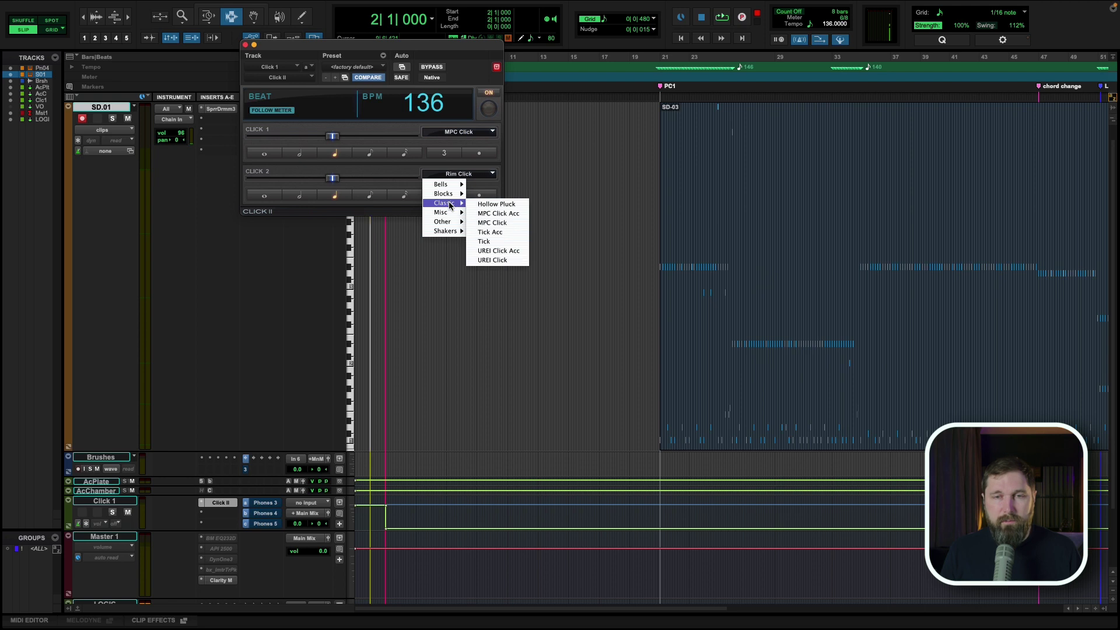
{"action": "left_click", "coordinate": [493, 218]}
{"action": "key", "text": "space"}
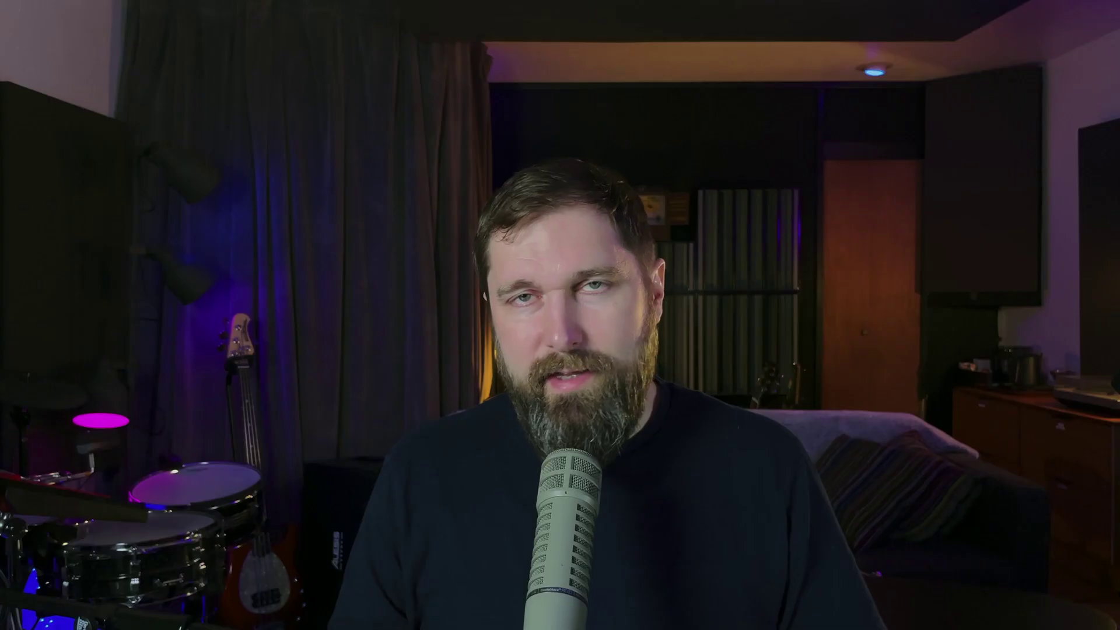